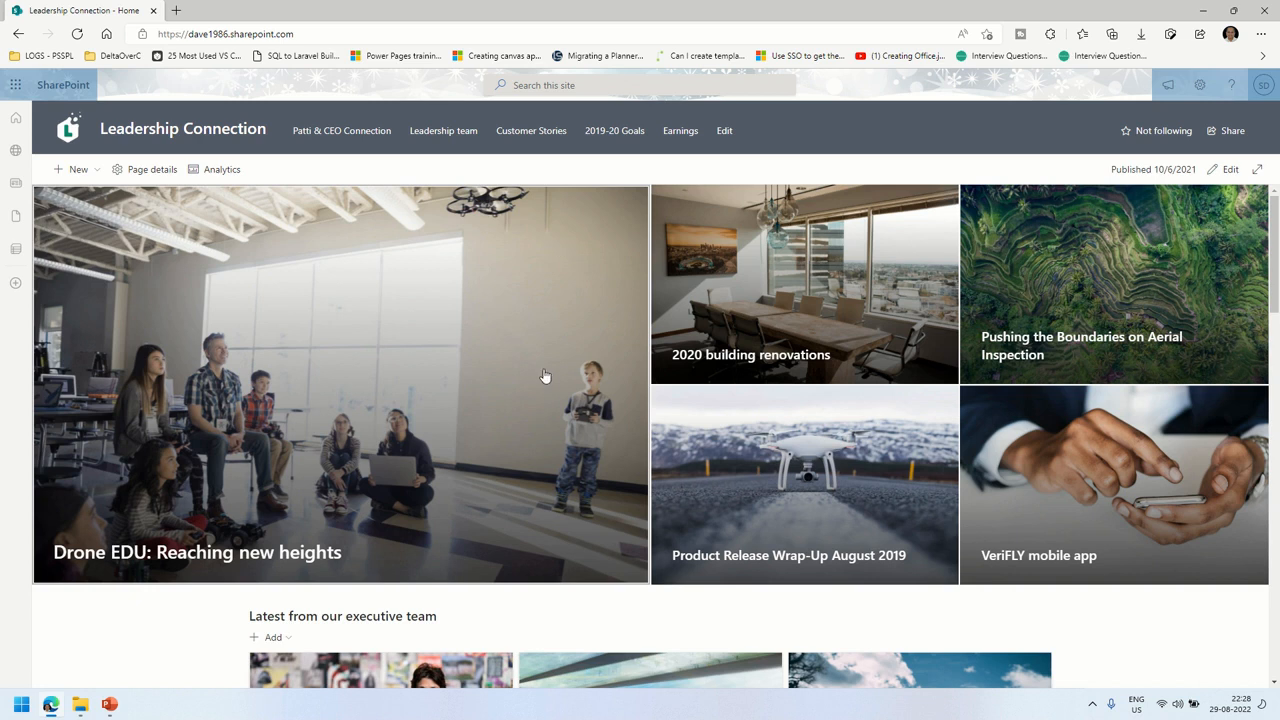
Open the SharePoint admin center through the Microsoft 365 admin center and show the list of active sites.
click(245, 34)
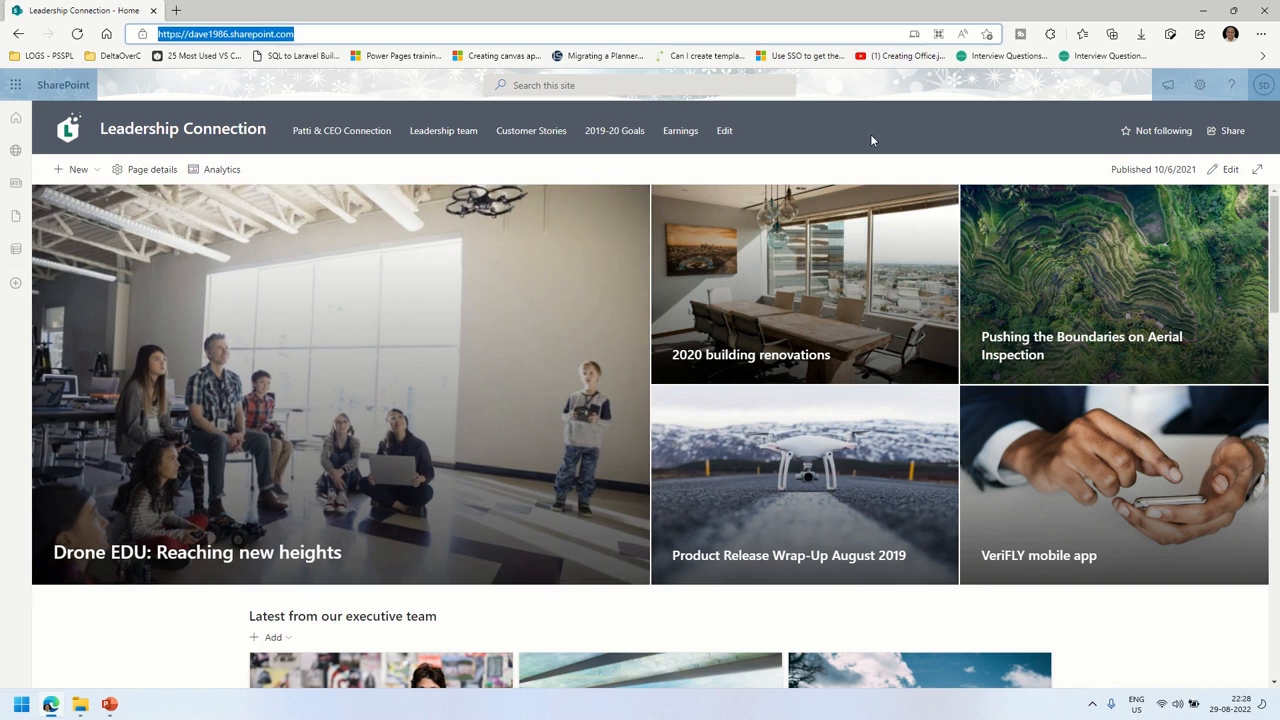
click(1266, 86)
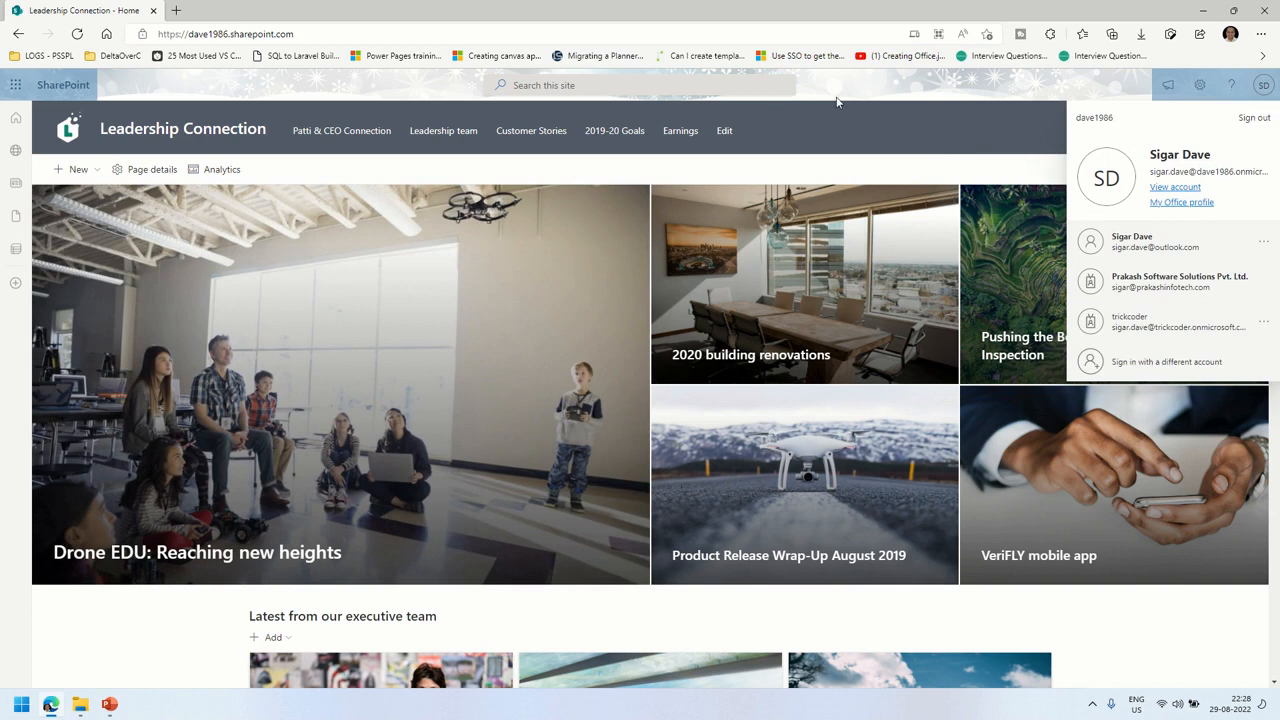
click(14, 88)
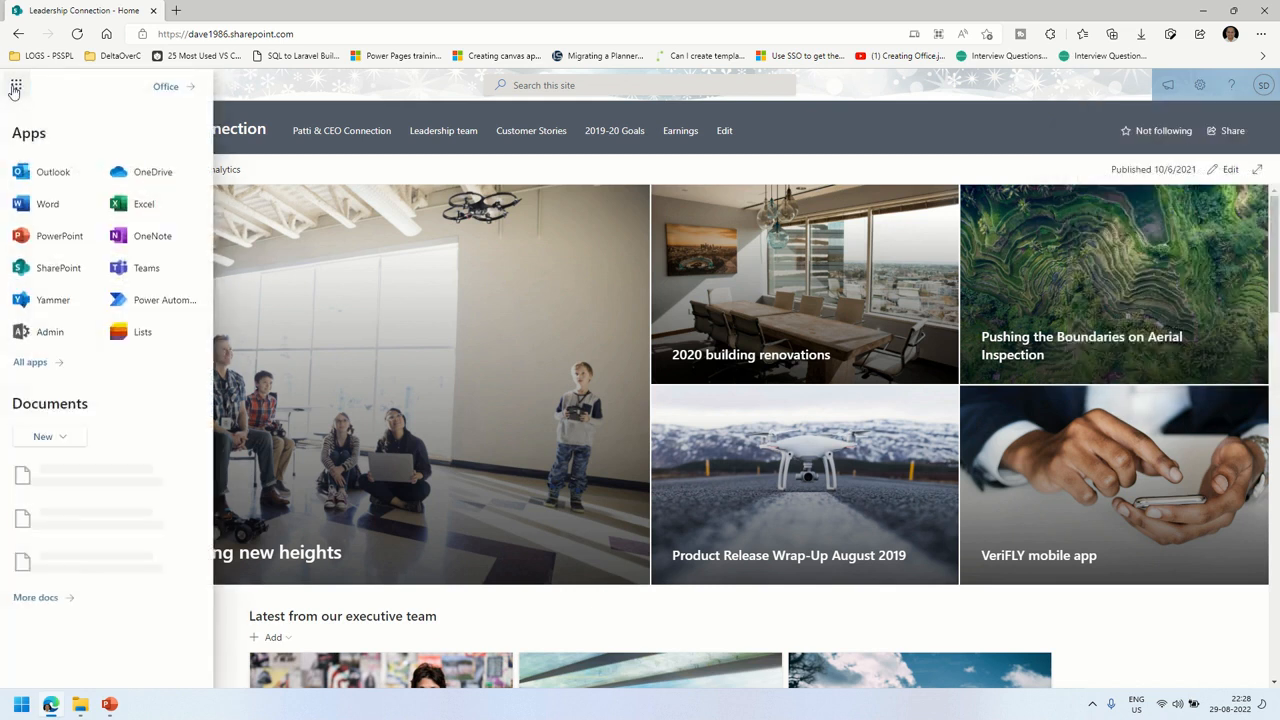
click(47, 334)
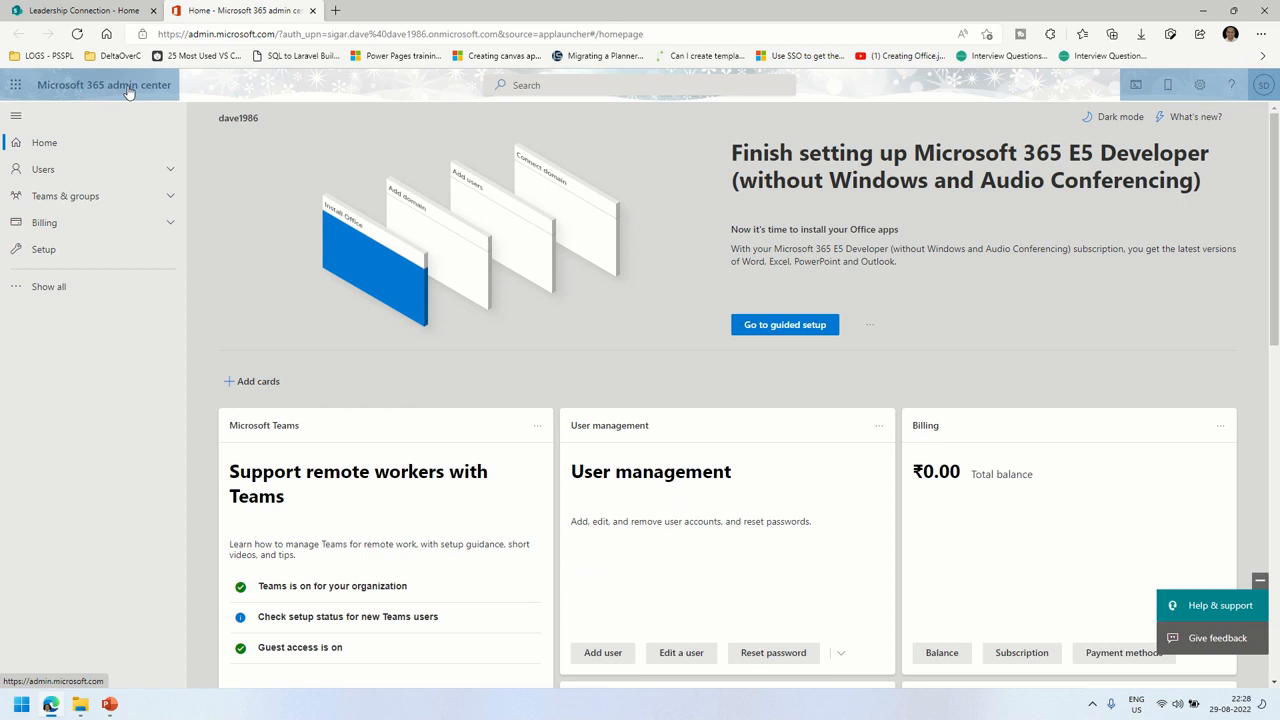
click(38, 290)
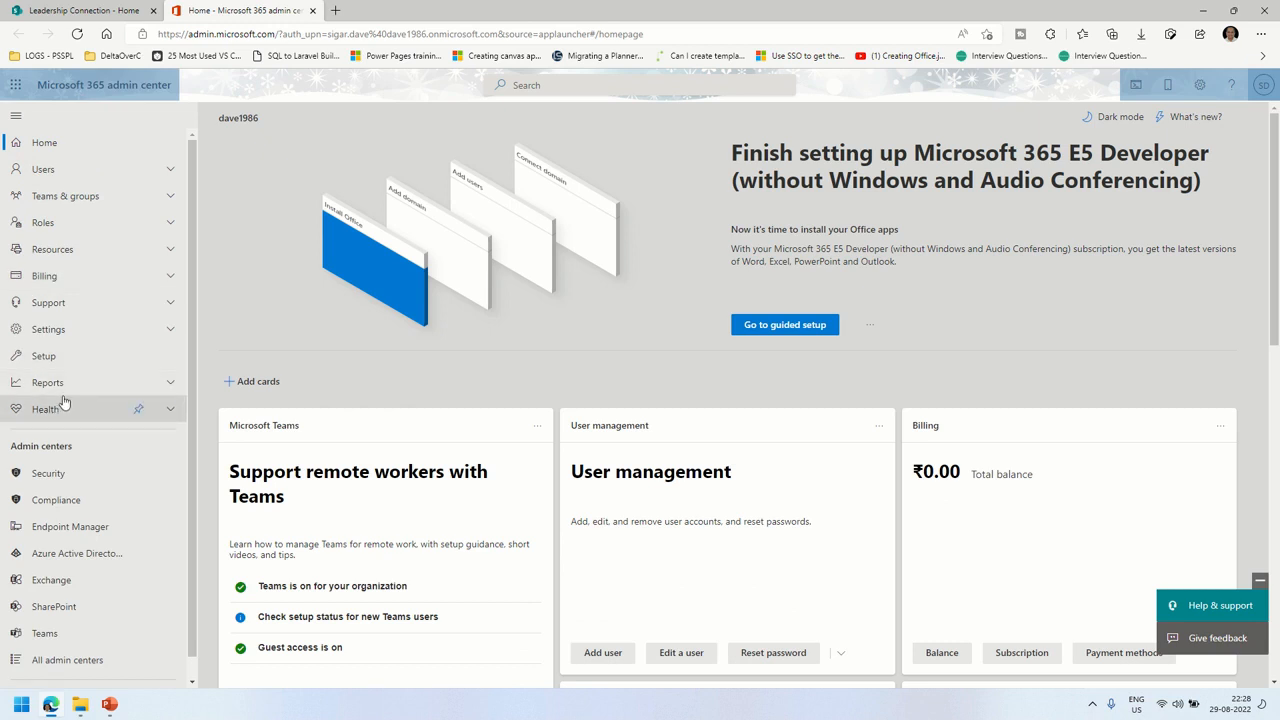
click(63, 612)
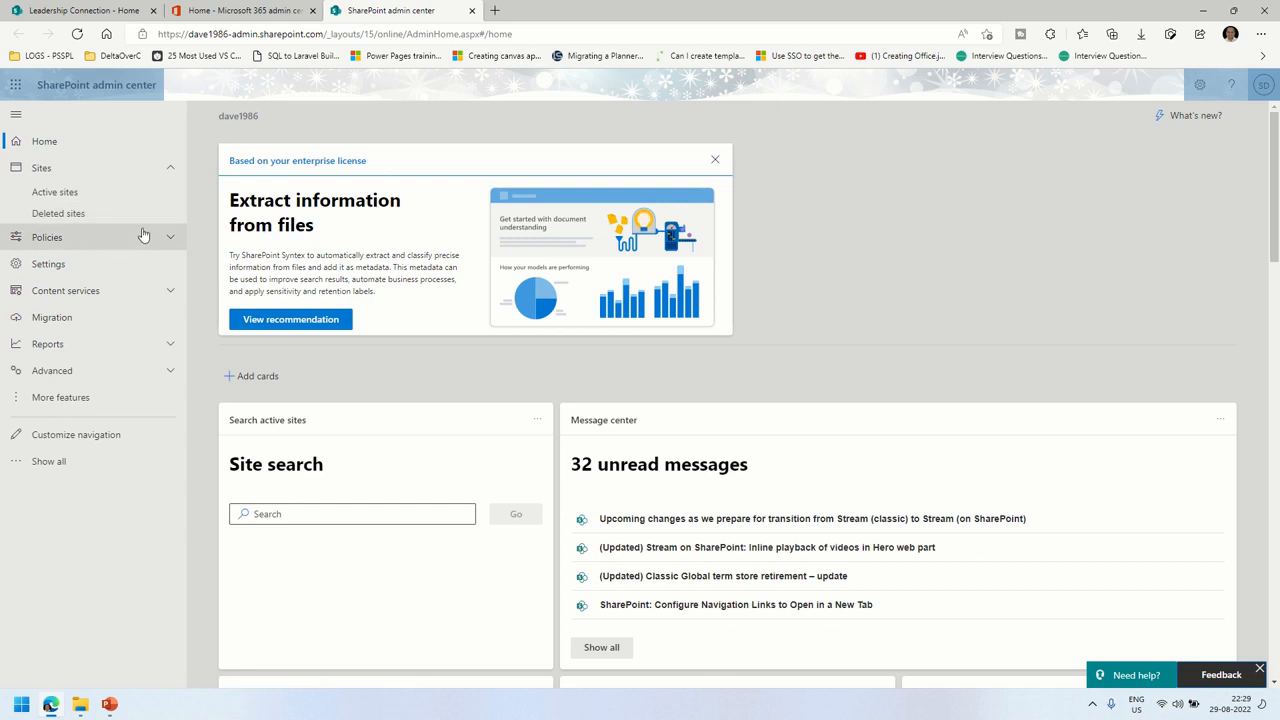
click(57, 194)
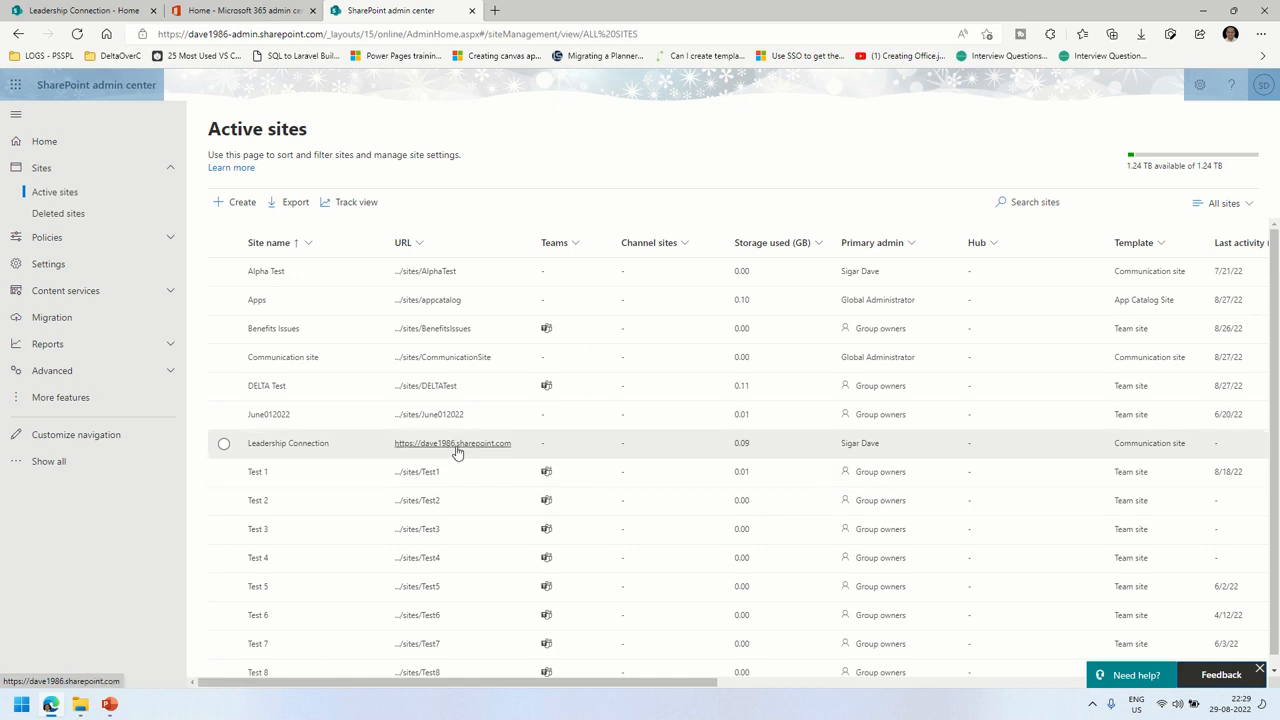
Open the Leadership Connection root site from the active sites list, look over its home page and return to the list.
click(223, 445)
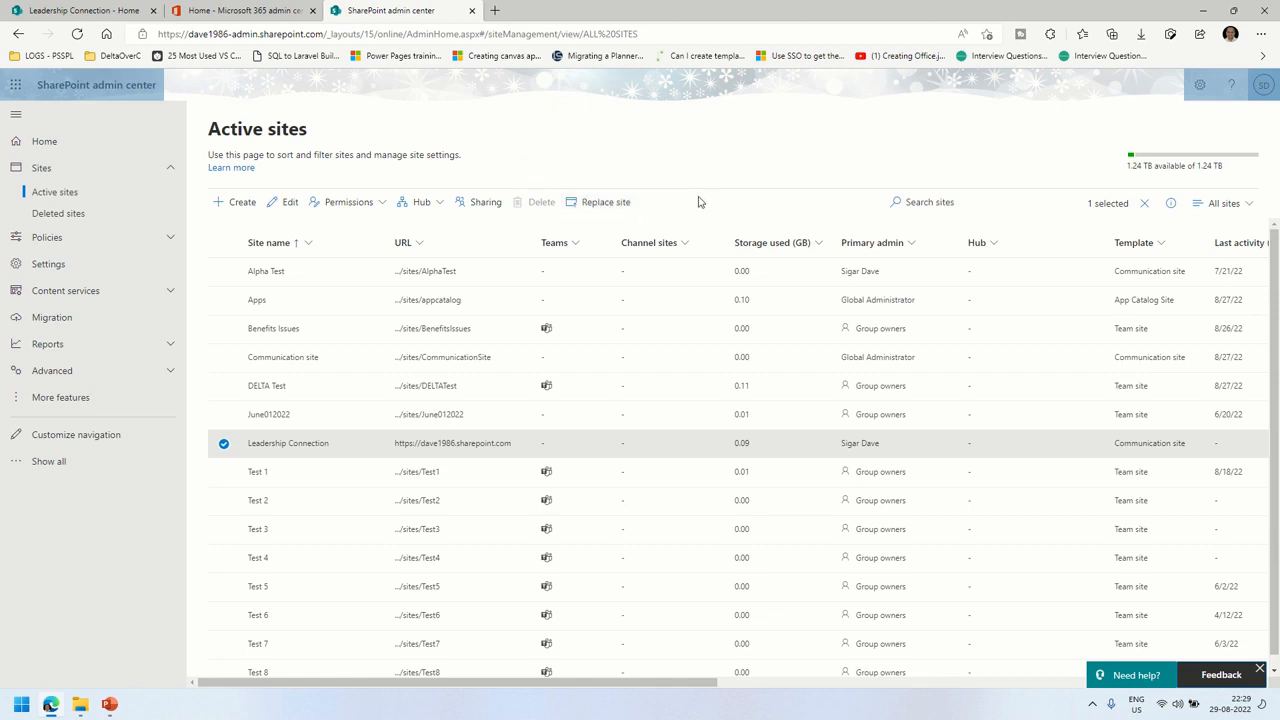
click(447, 447)
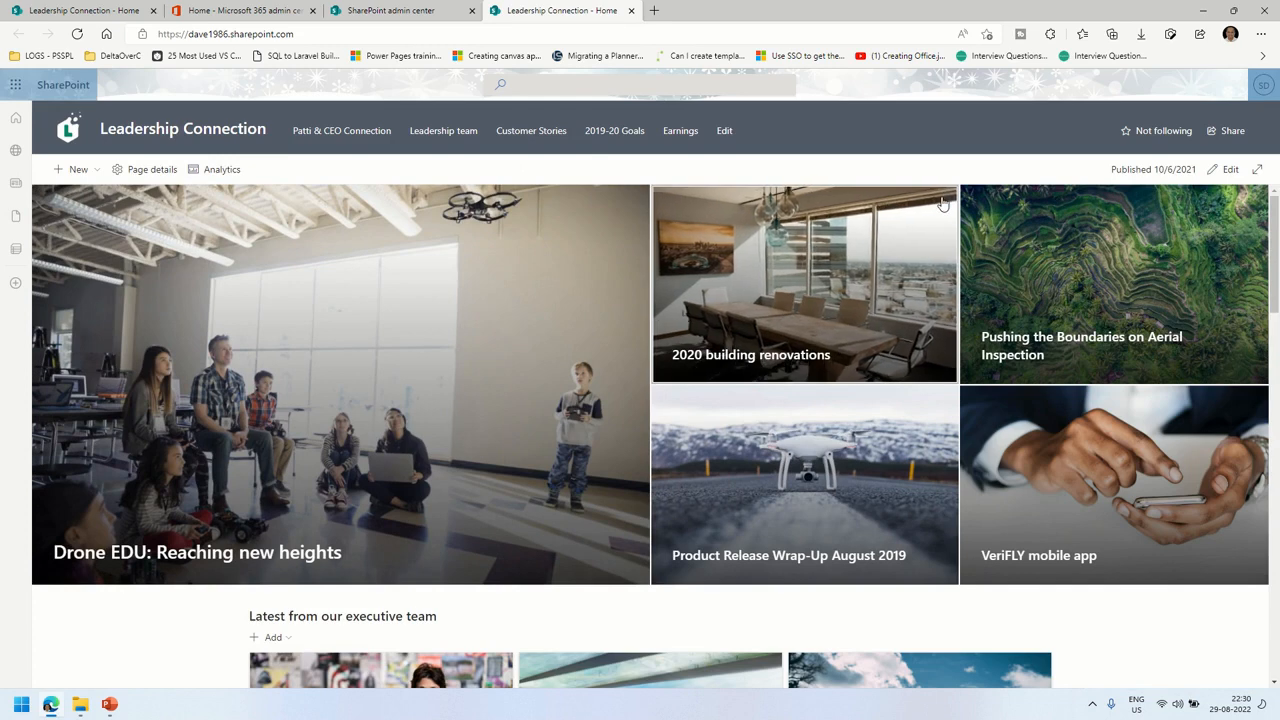
scroll(941, 204, down, 10)
scroll(943, 204, up, 8)
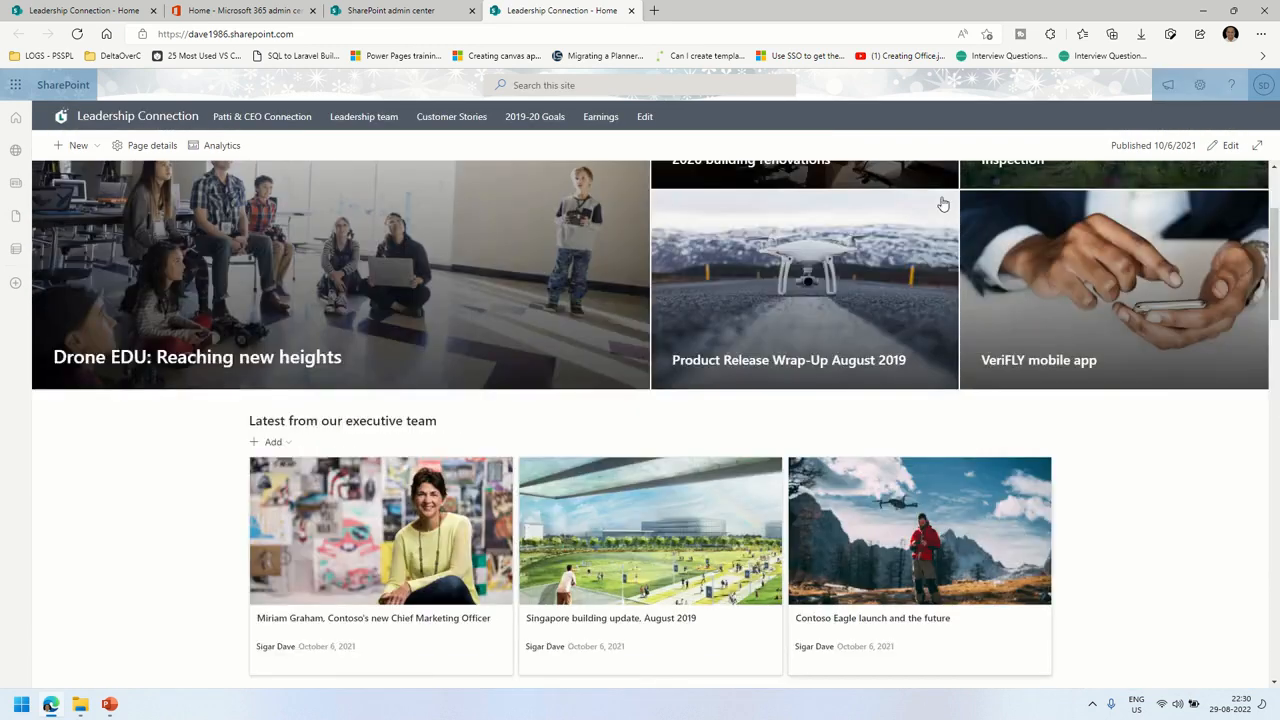
scroll(942, 204, up, 3)
click(441, 10)
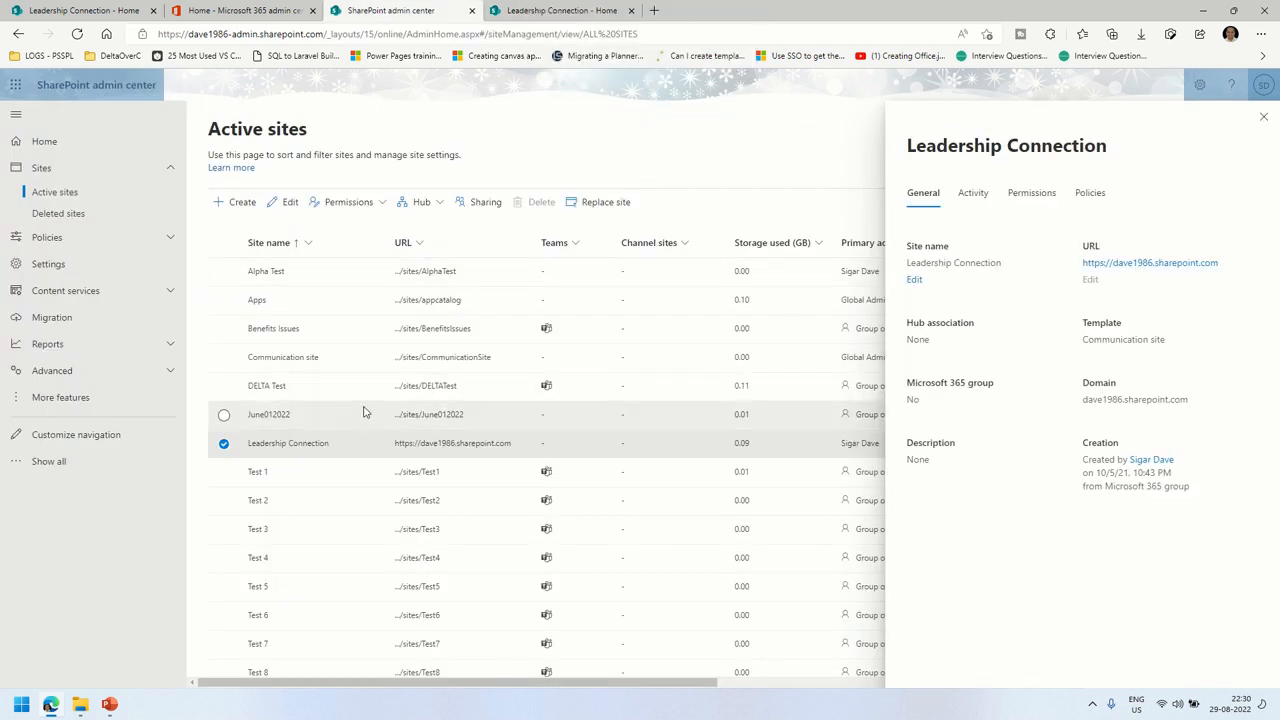
Replace the Leadership Connection root site with the Communication site, using its copied /sites/CommunicationSite link, and save.
click(600, 203)
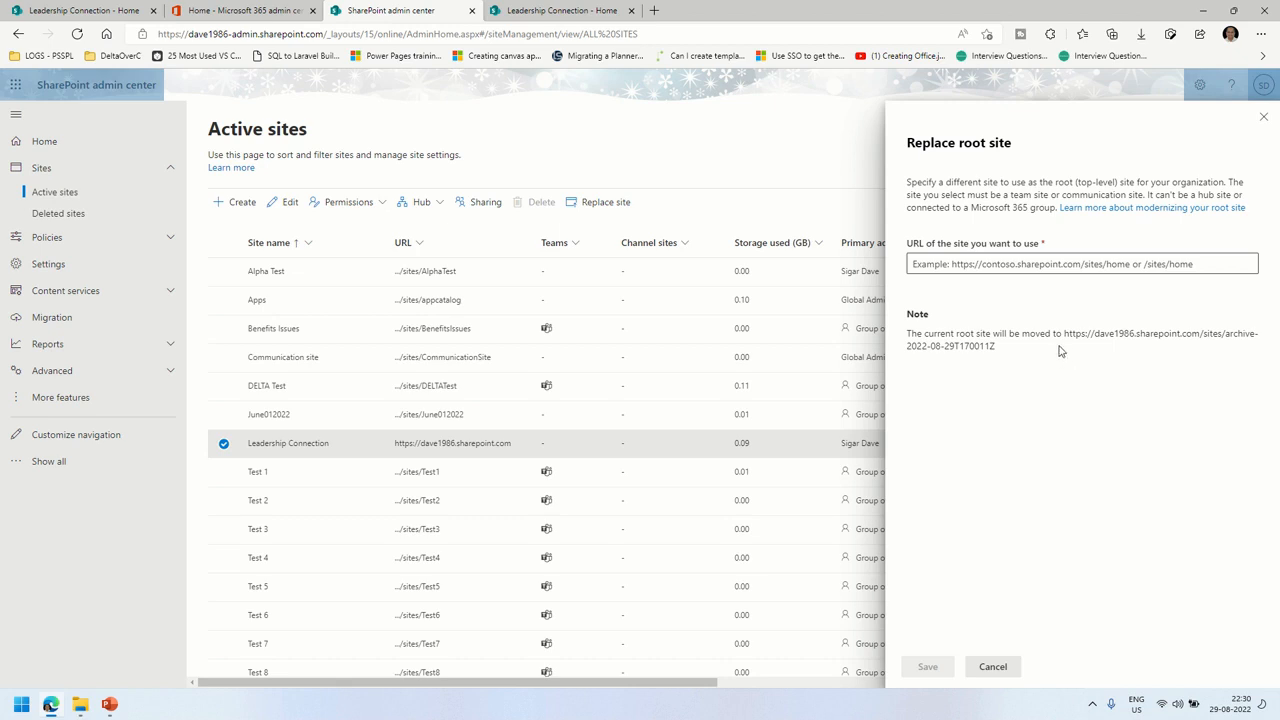
click(911, 263)
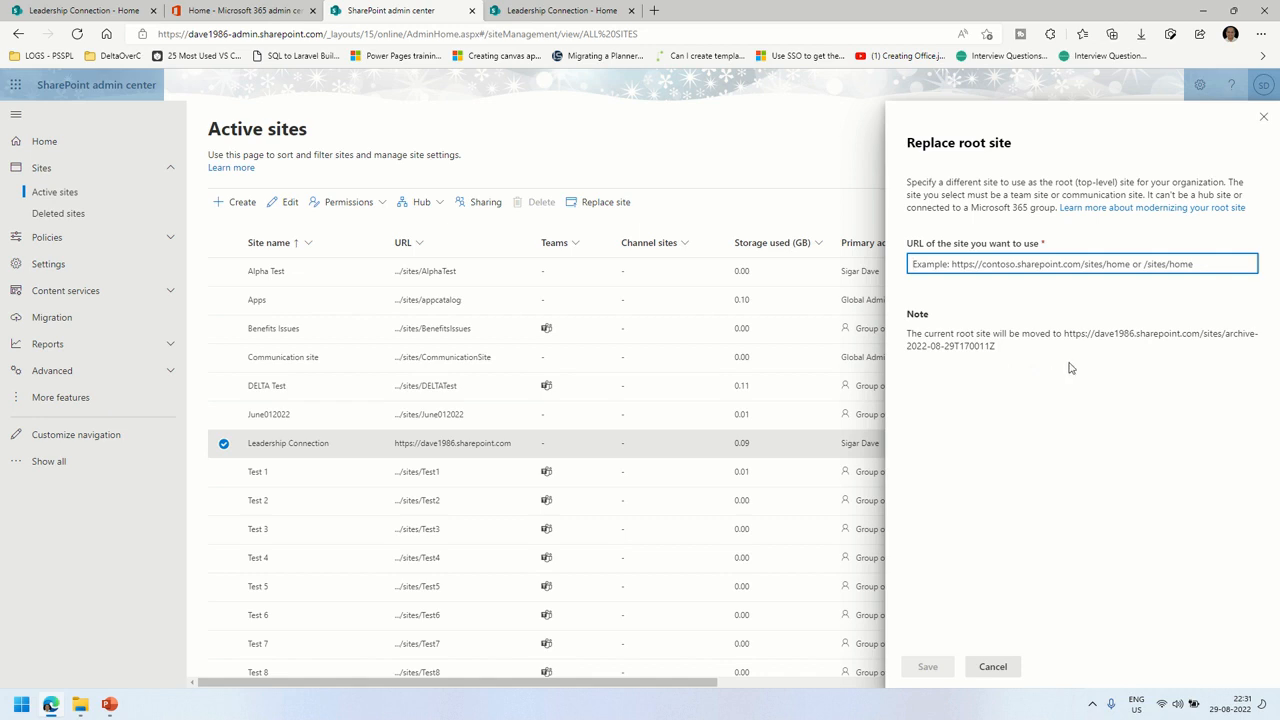
right_click(457, 363)
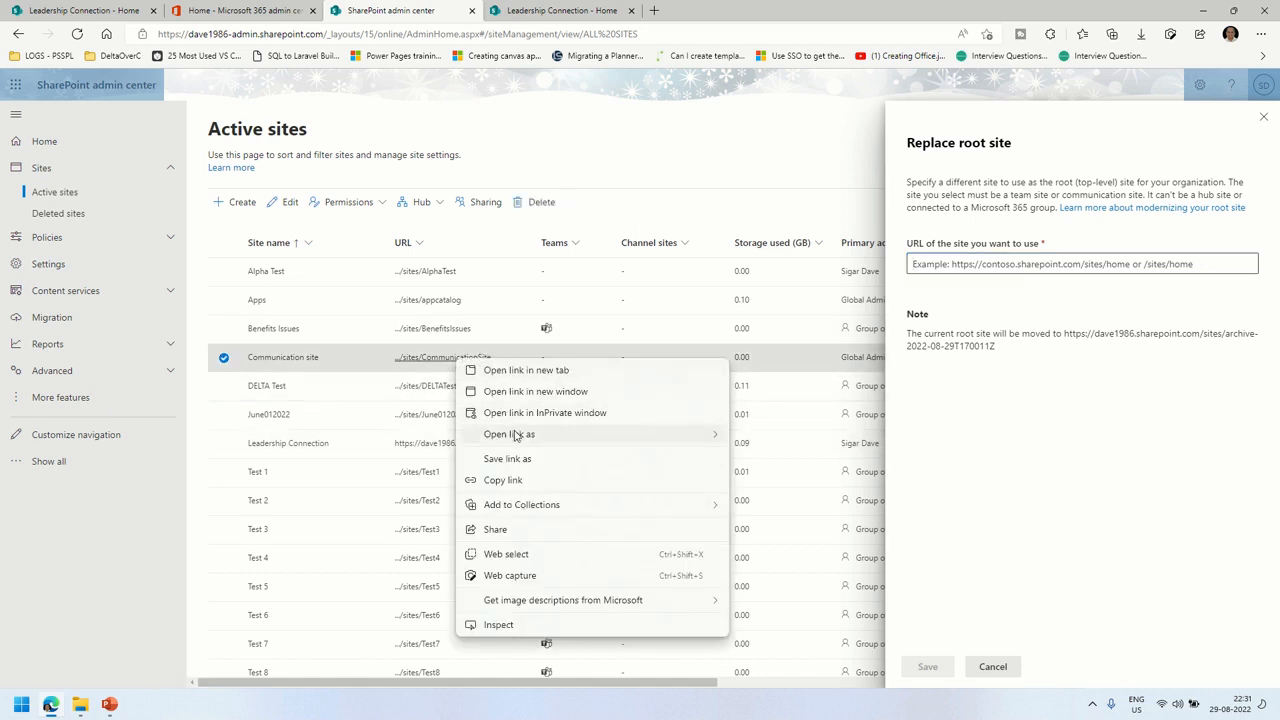
click(521, 480)
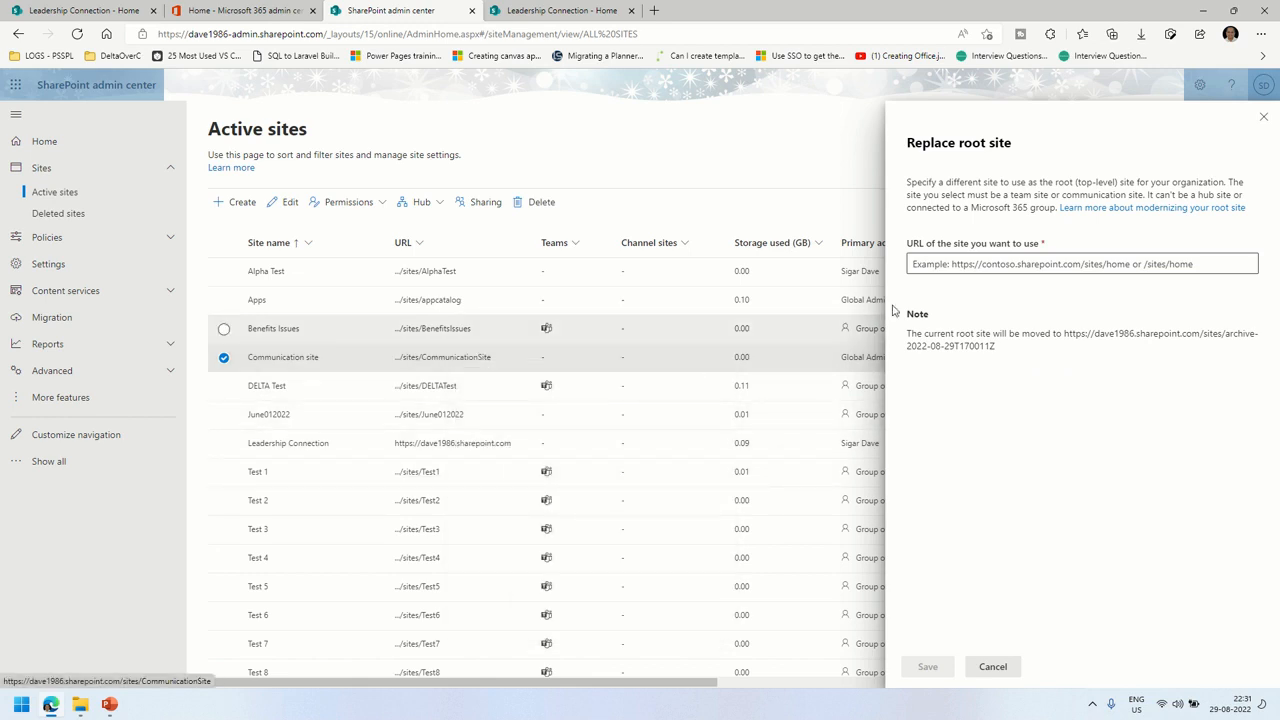
click(926, 263)
key(ctrl+v)
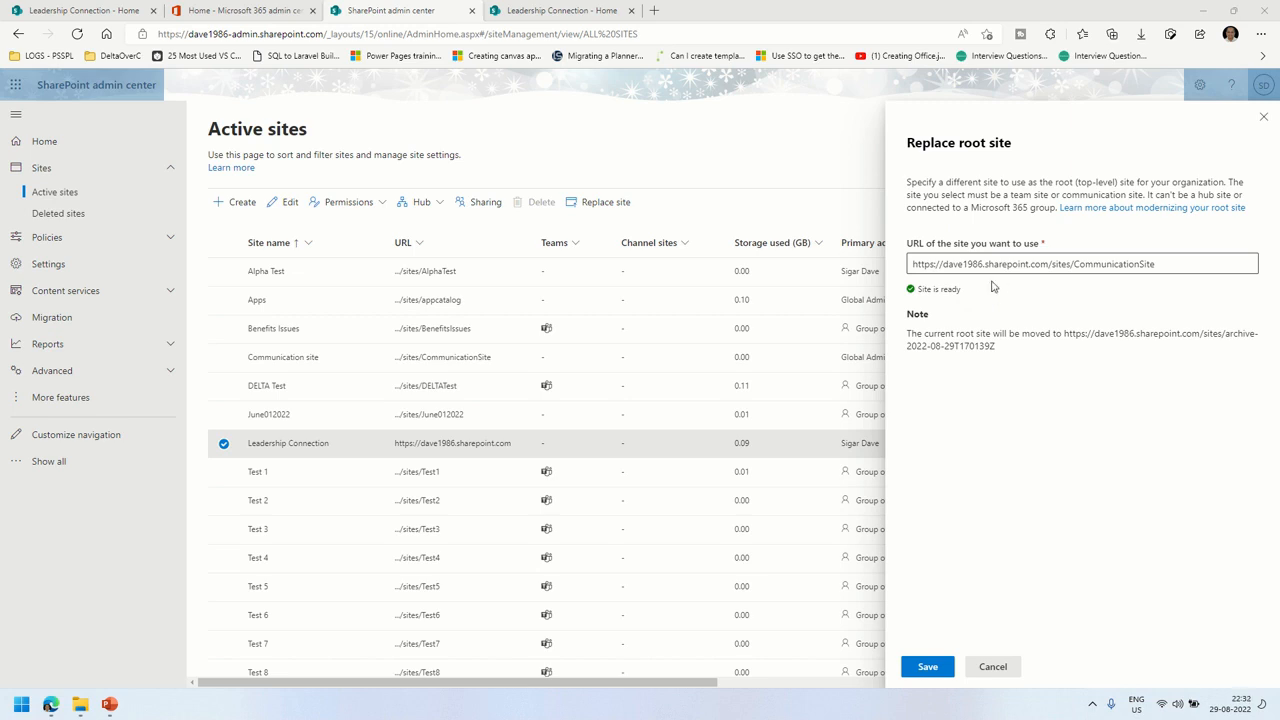
click(928, 667)
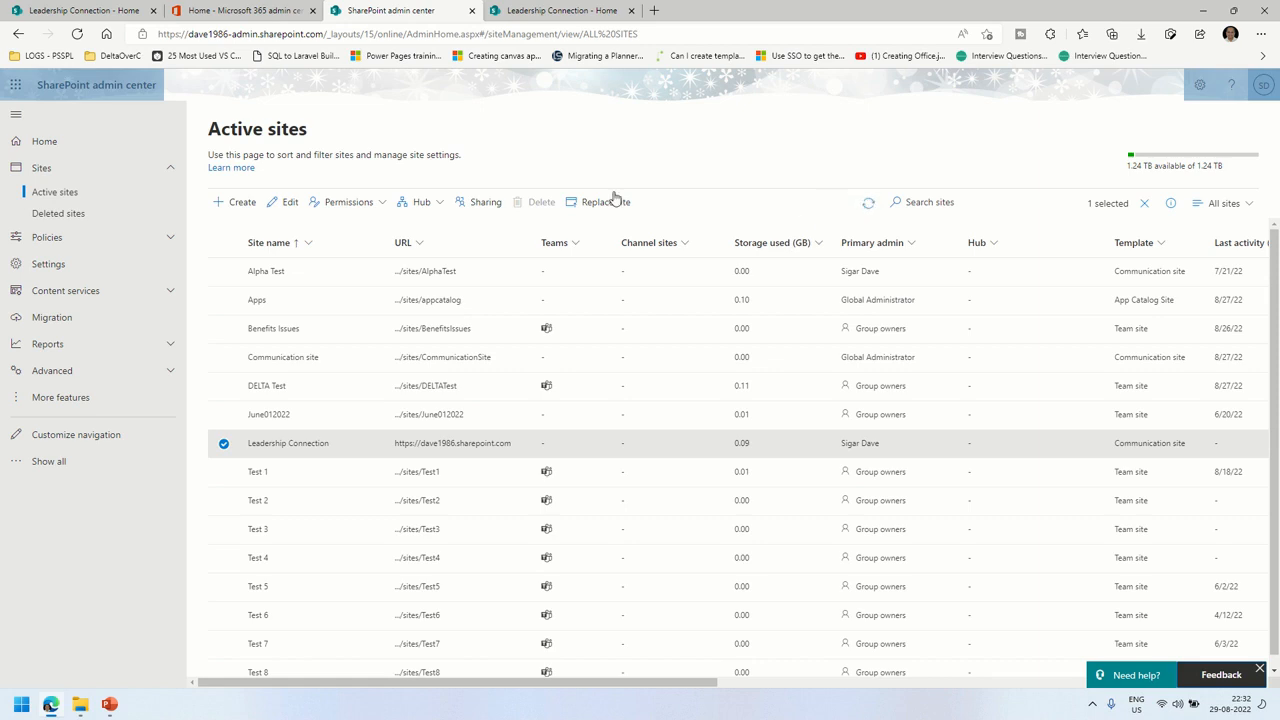
Refresh the active sites list, dismiss the notification, and check the home page and address of the new root Communication site.
mouse_move(617, 6)
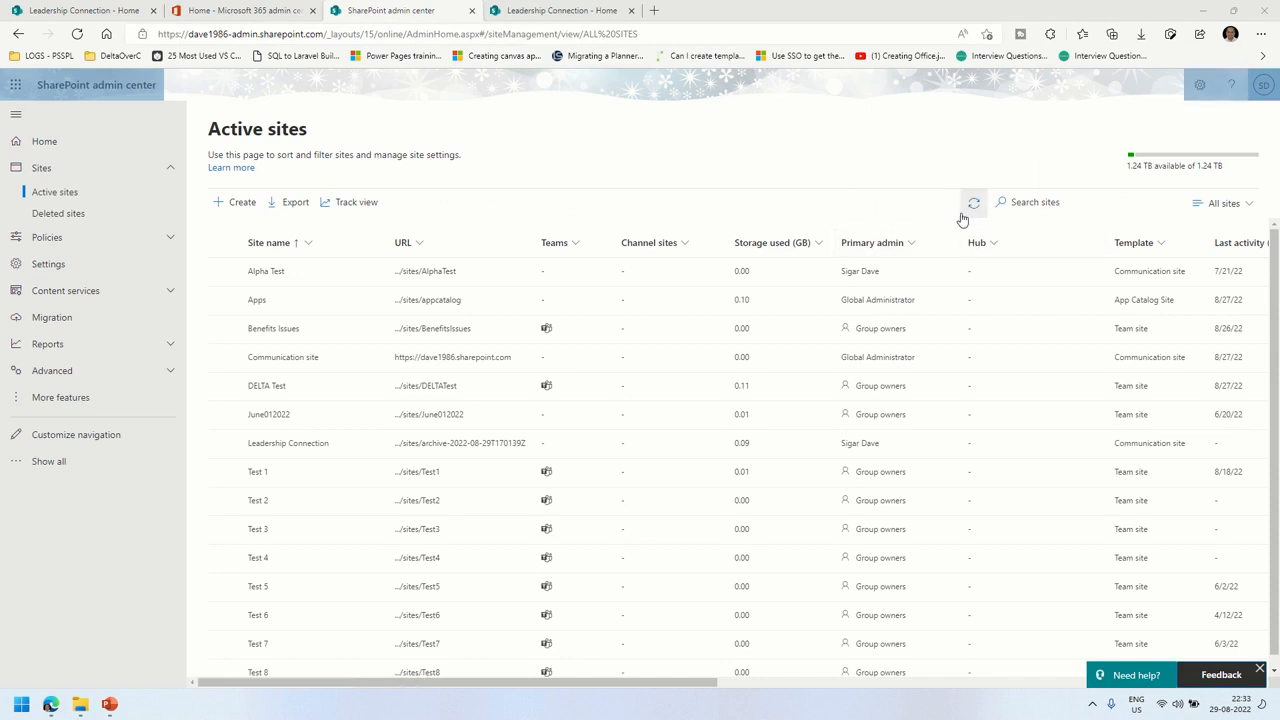
click(77, 34)
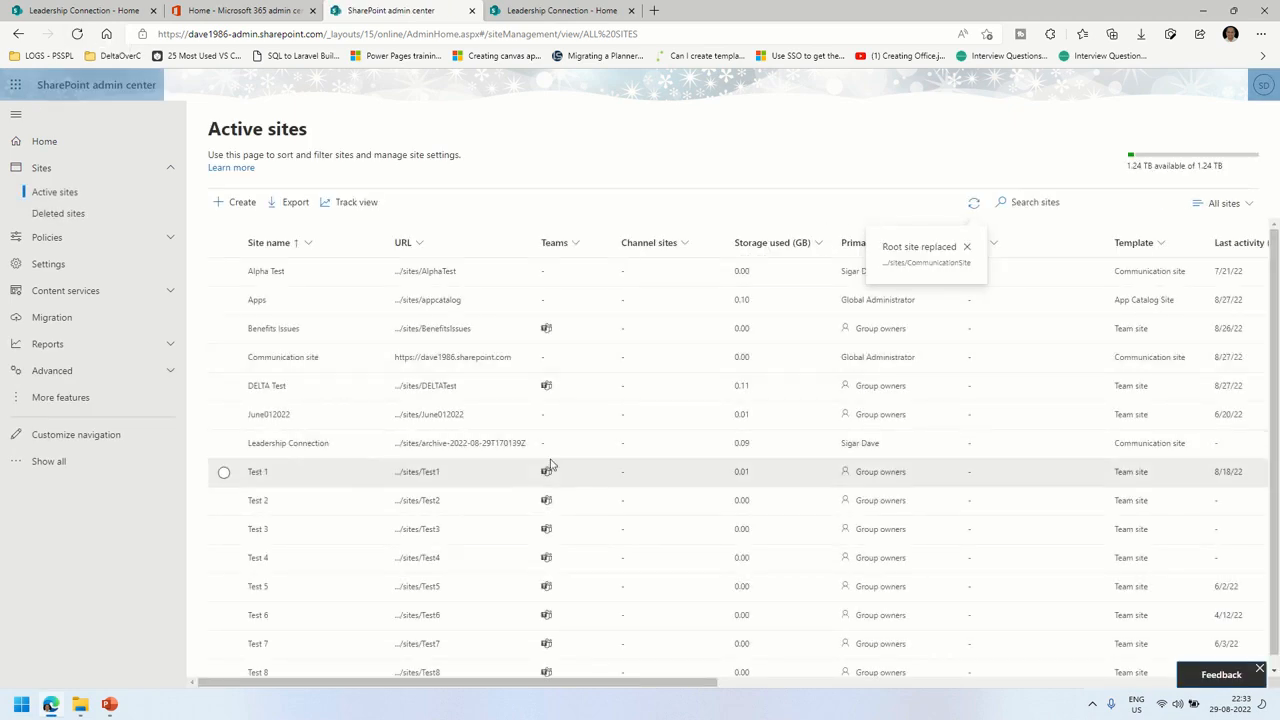
click(966, 246)
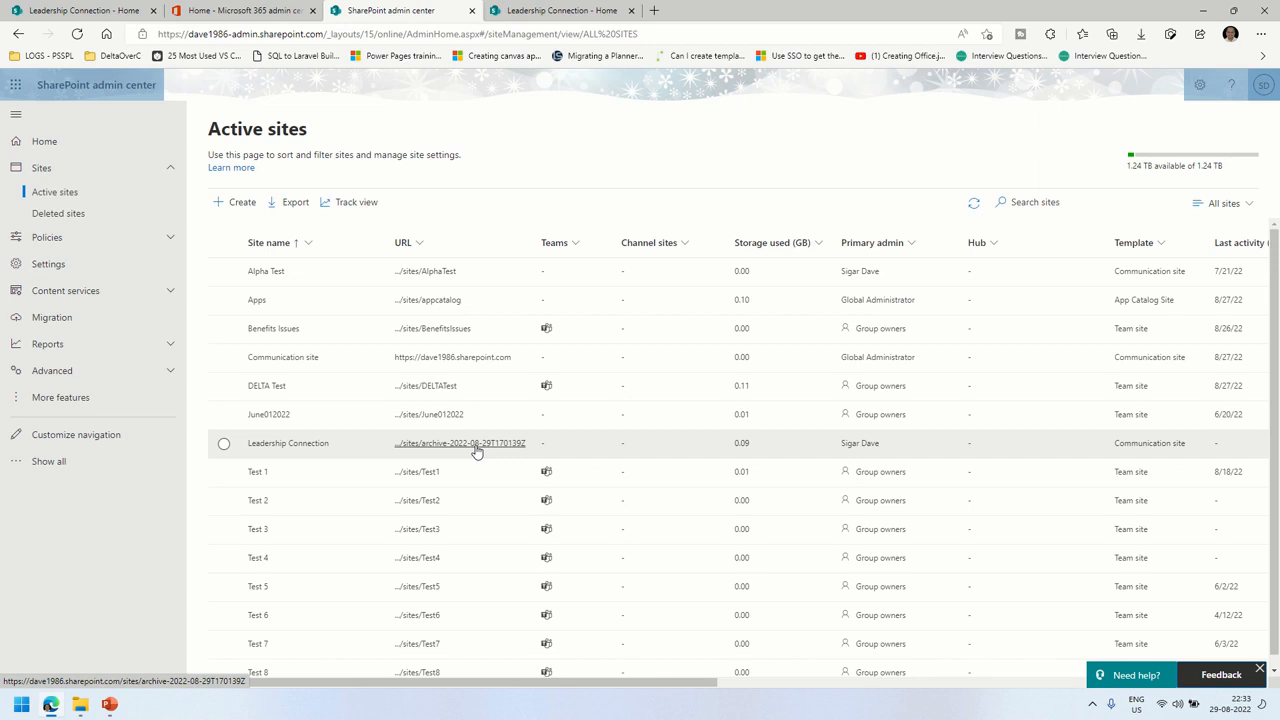
click(452, 358)
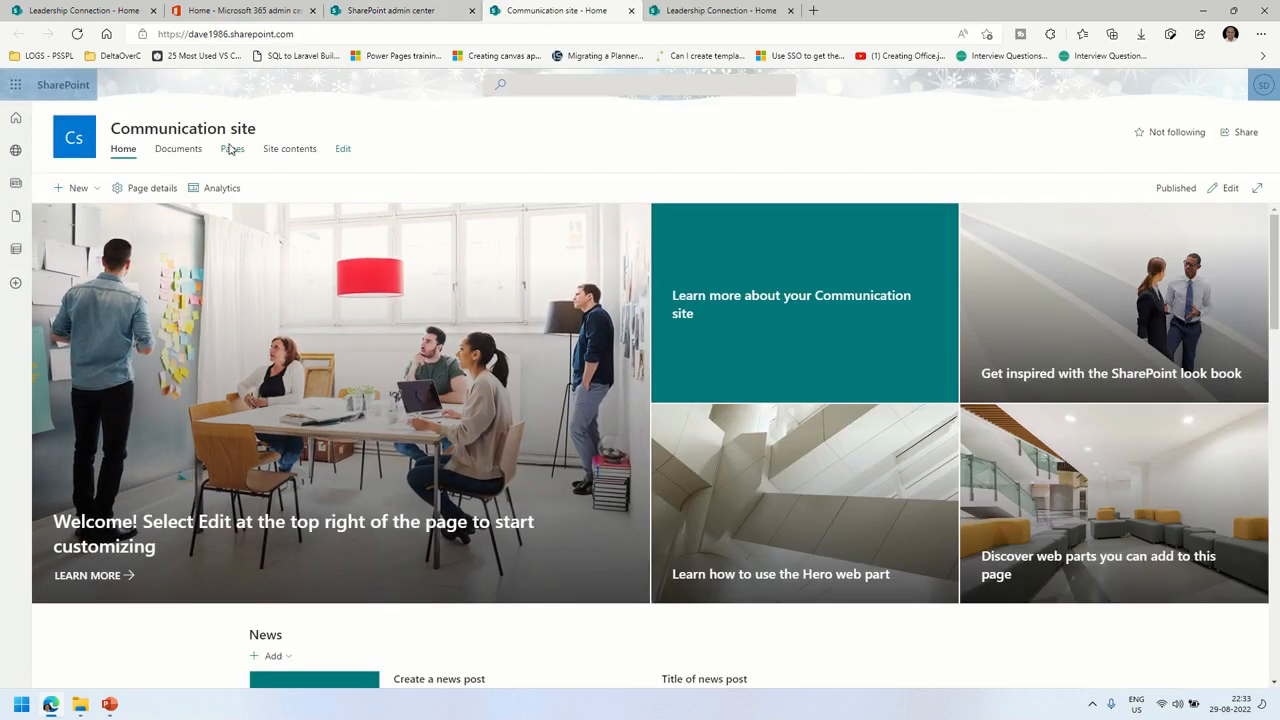
click(357, 36)
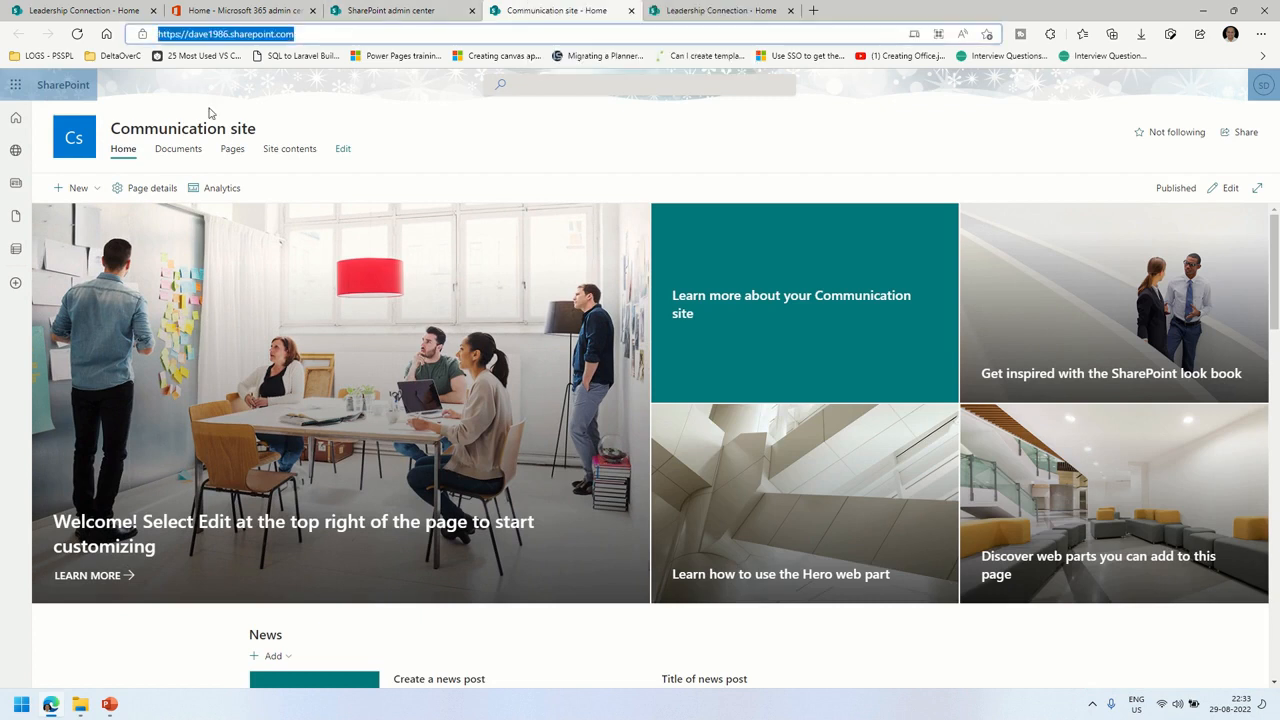
click(384, 12)
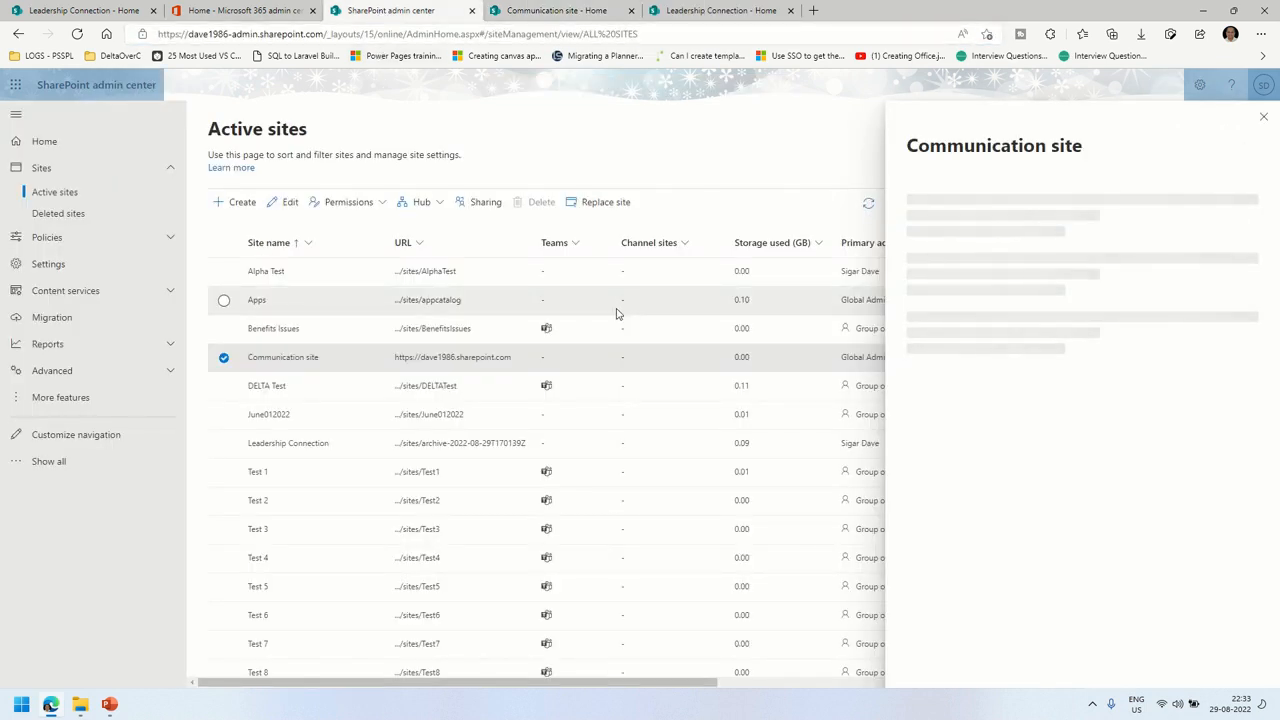
Try to replace the Communication root site with the DELTA Test site by its copied /sites/DELTATest link, and review the validation message.
click(1263, 117)
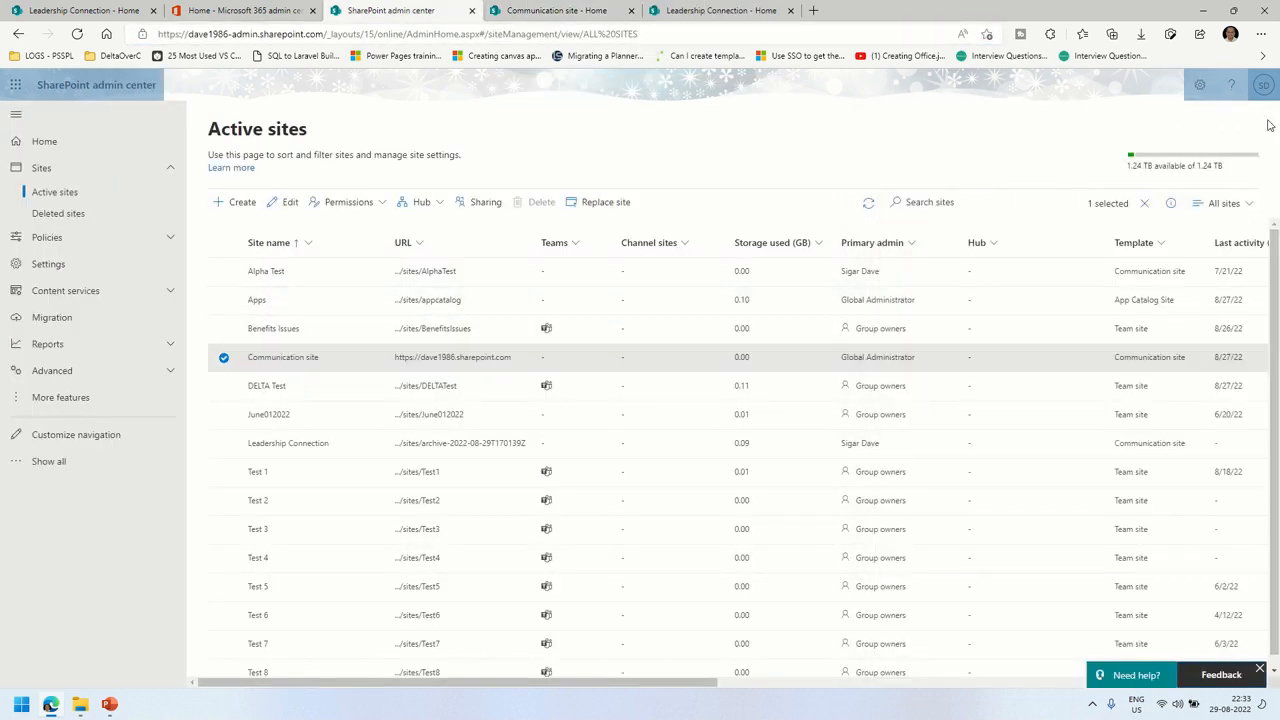
click(600, 204)
click(1037, 266)
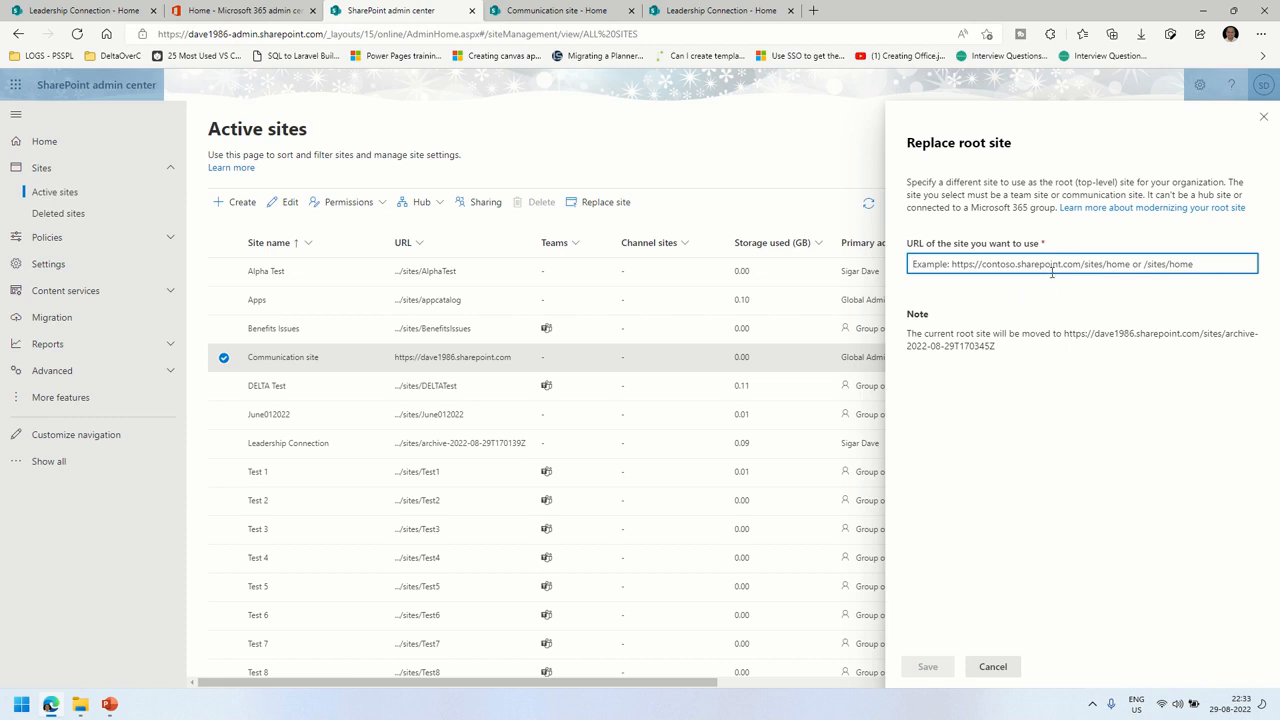
right_click(432, 390)
click(466, 508)
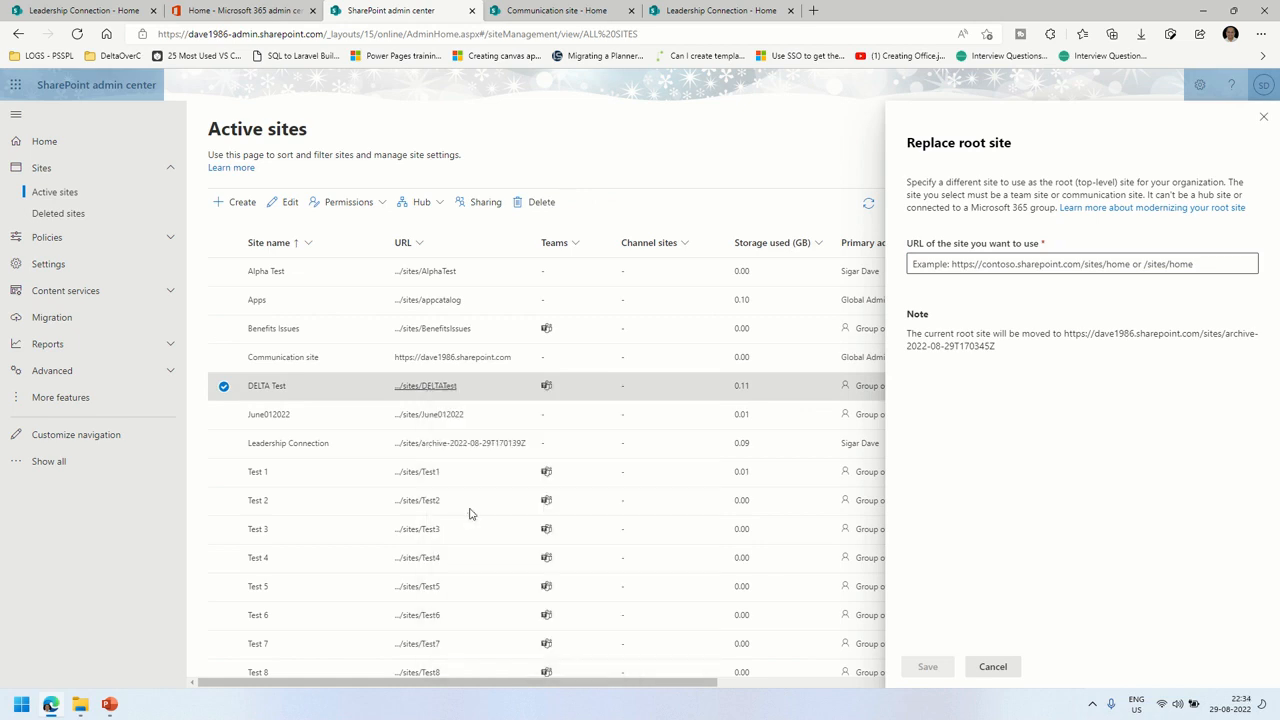
click(931, 264)
key(ctrl+v)
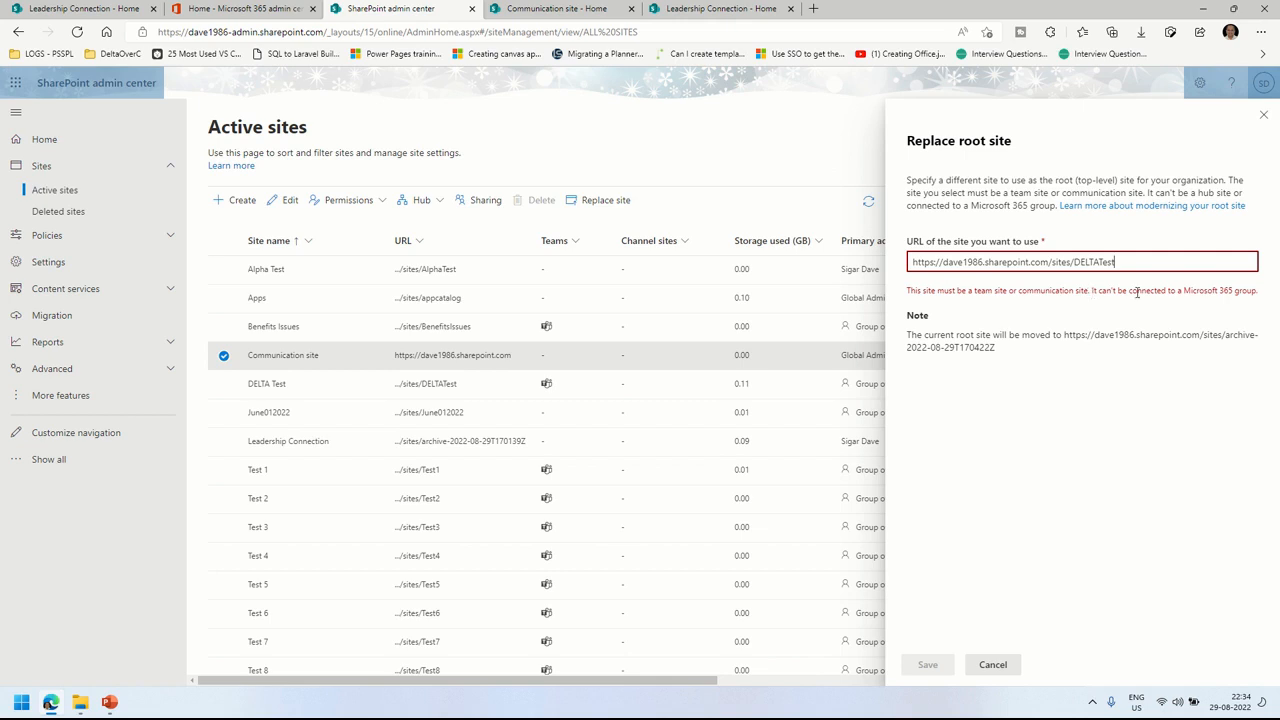
drag(1259, 293, 1212, 291)
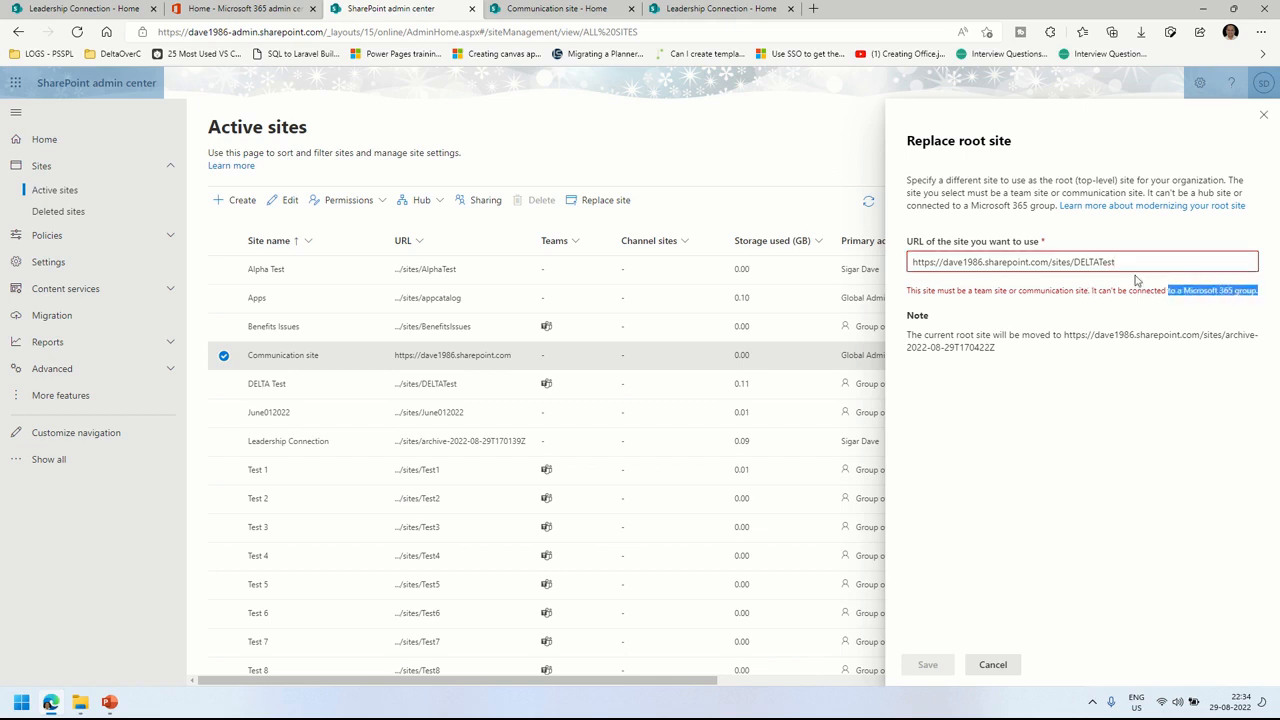
double_click(1085, 262)
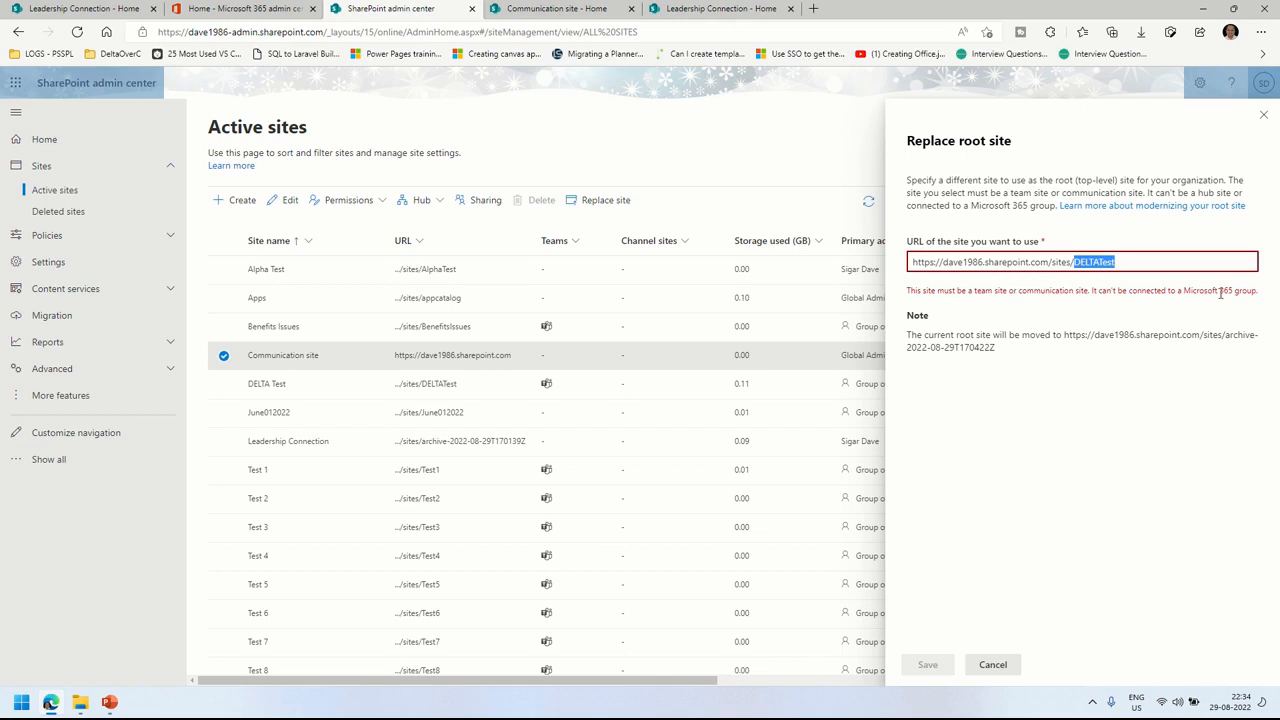
click(1153, 254)
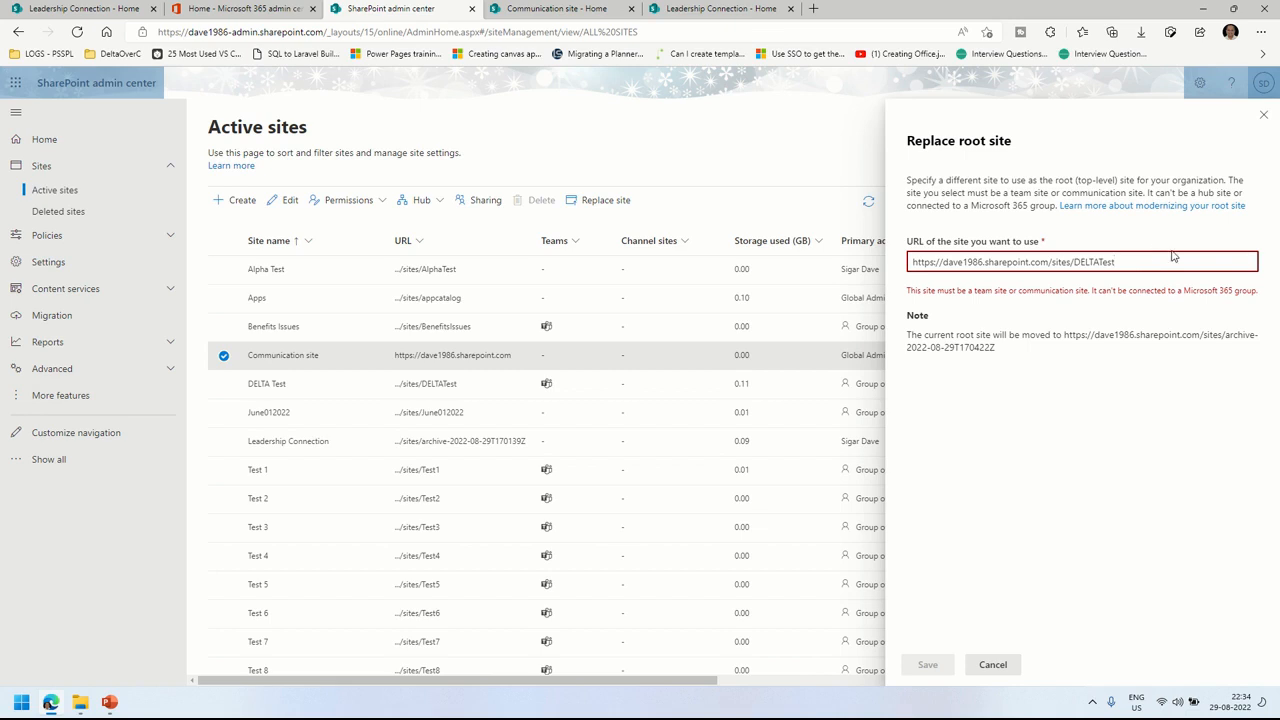